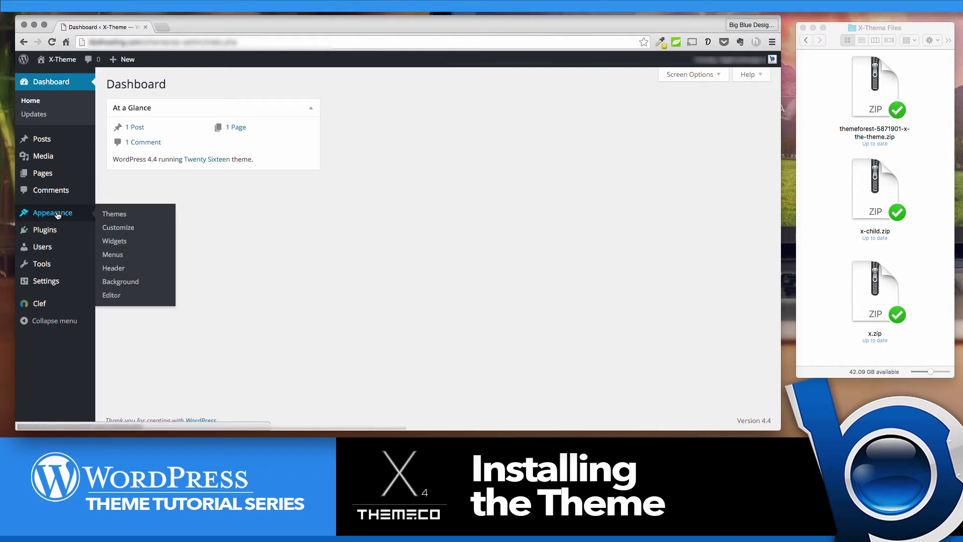
Step: Upload x.zip in the theme uploader, install the X theme, and return to the installed themes
{"action": "left_click", "coordinate": [114, 215]}
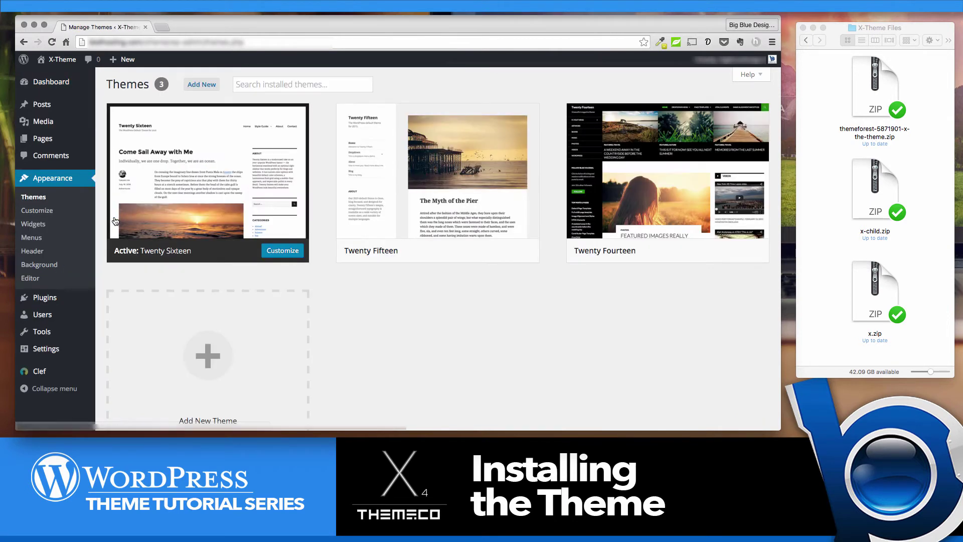
{"action": "left_click", "coordinate": [202, 84]}
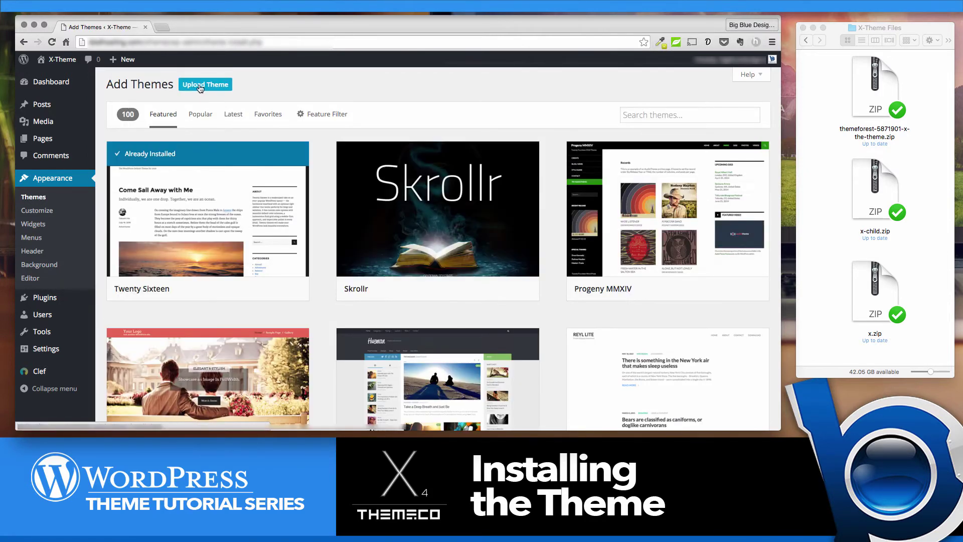
{"action": "left_click", "coordinate": [200, 85]}
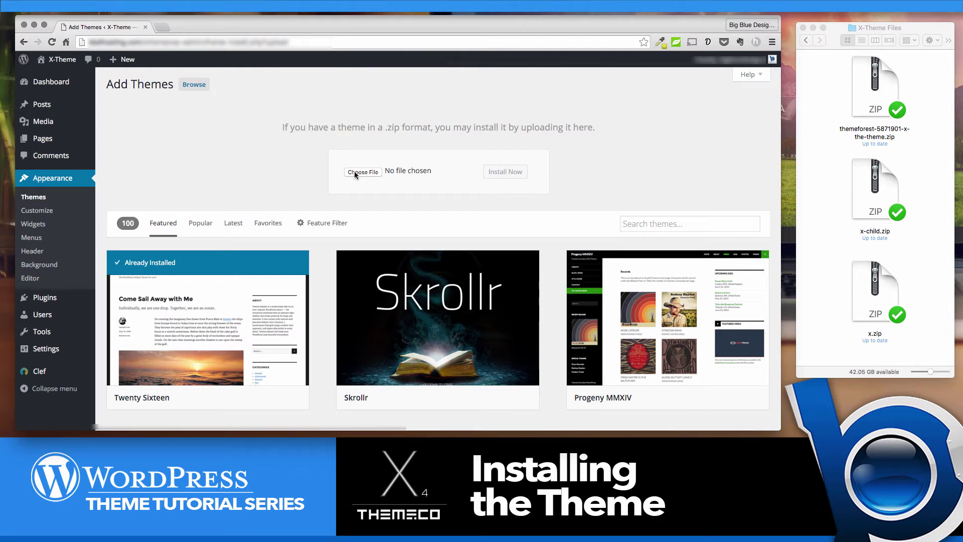
{"action": "left_click", "coordinate": [354, 171]}
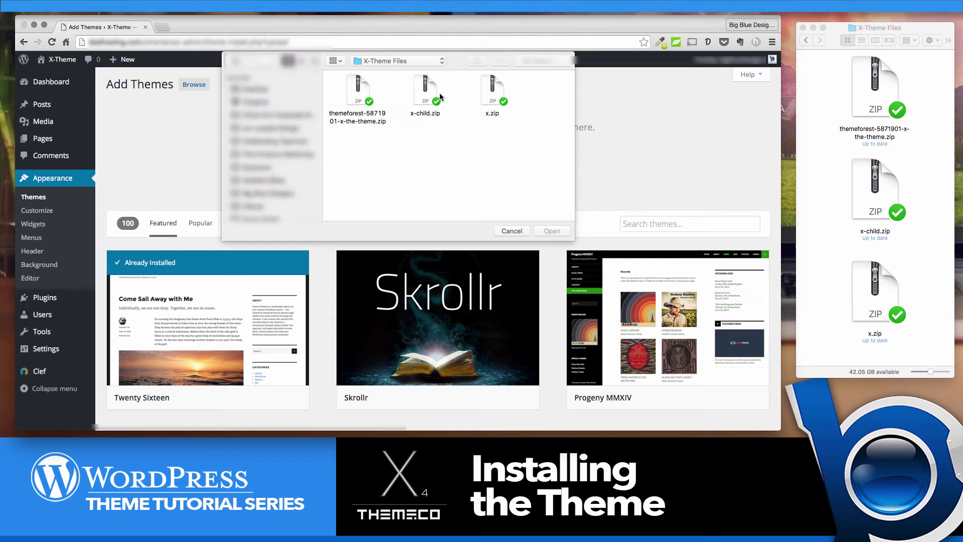
{"action": "double_click", "coordinate": [490, 97]}
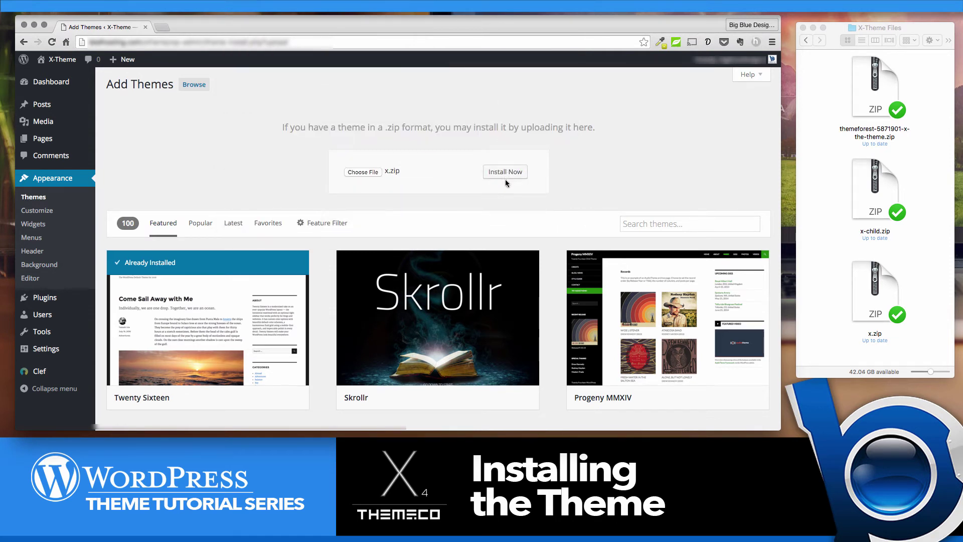
{"action": "left_click", "coordinate": [506, 172]}
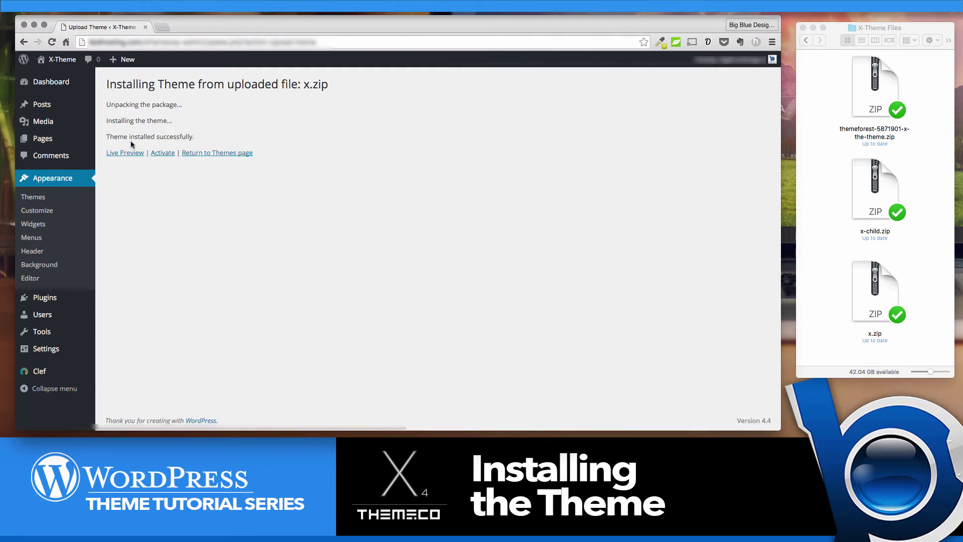
{"action": "left_click", "coordinate": [216, 156]}
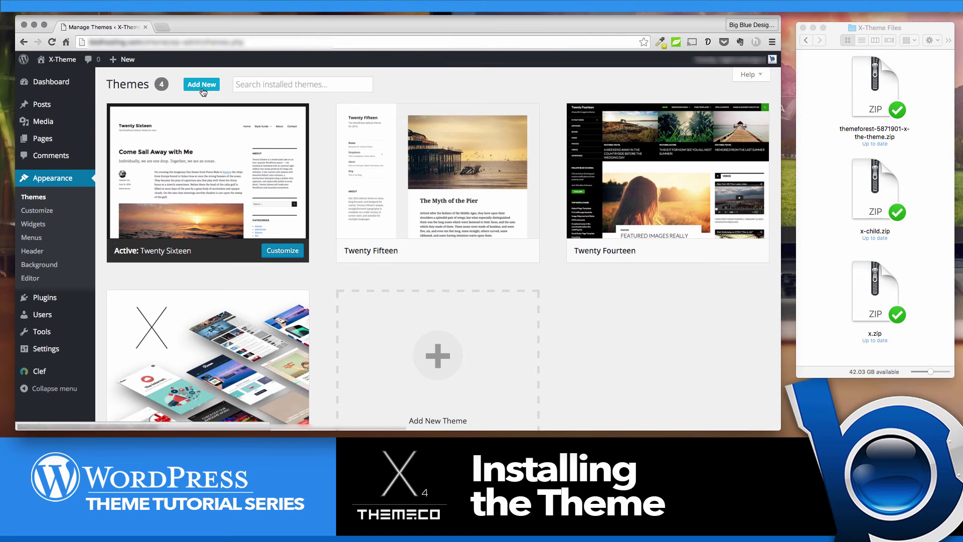
Step: Upload x-child.zip in the theme uploader, install the X child theme, and activate it
{"action": "left_click", "coordinate": [202, 85]}
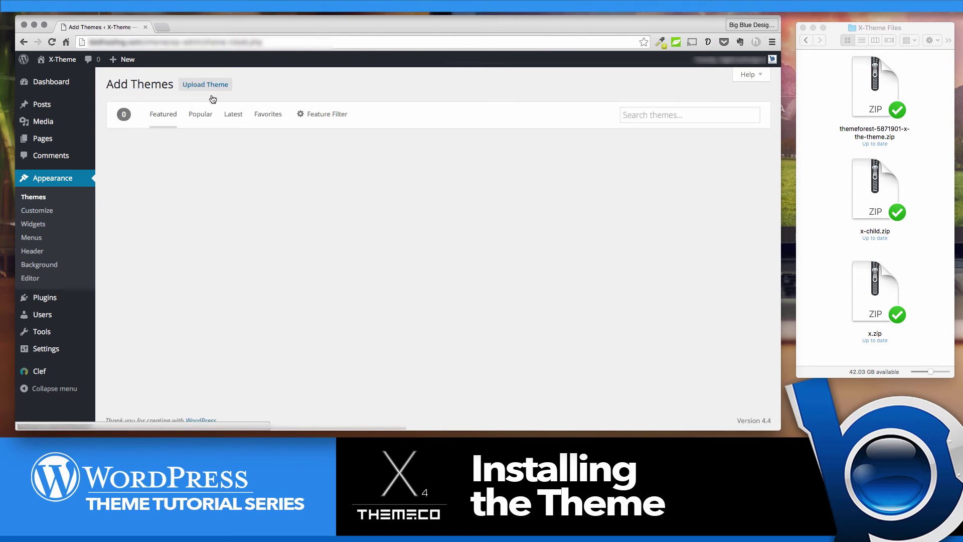
{"action": "left_click", "coordinate": [204, 84]}
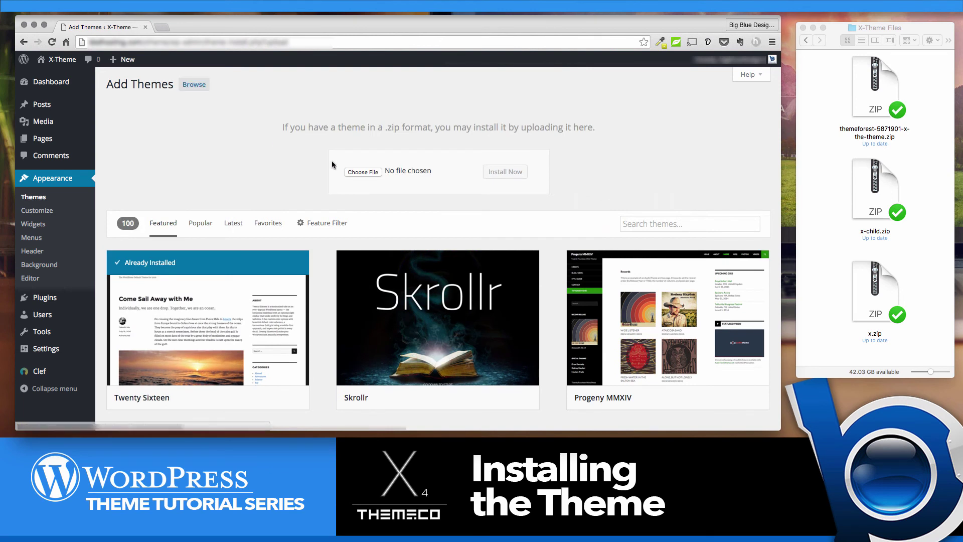
{"action": "left_click", "coordinate": [358, 172]}
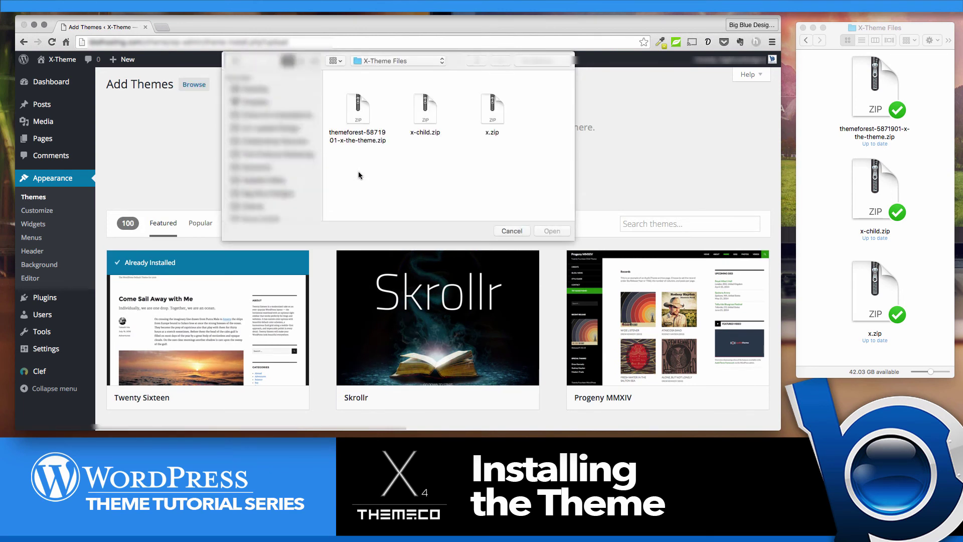
{"action": "double_click", "coordinate": [424, 91]}
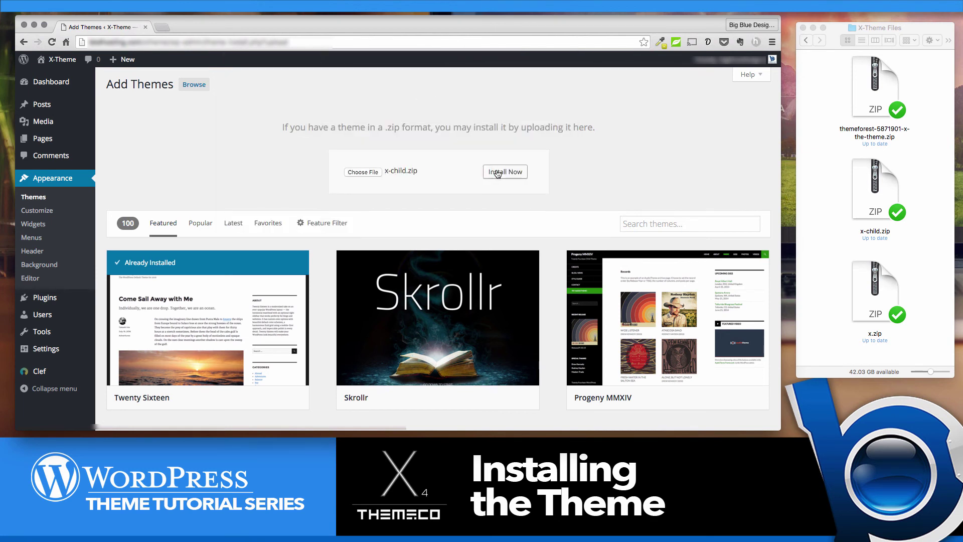
{"action": "left_click", "coordinate": [503, 173]}
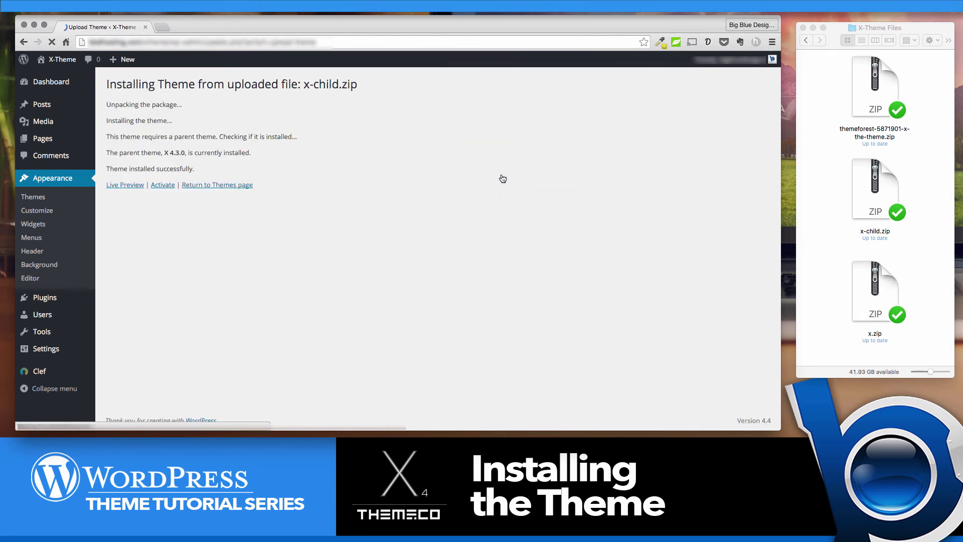
{"action": "left_click", "coordinate": [162, 186]}
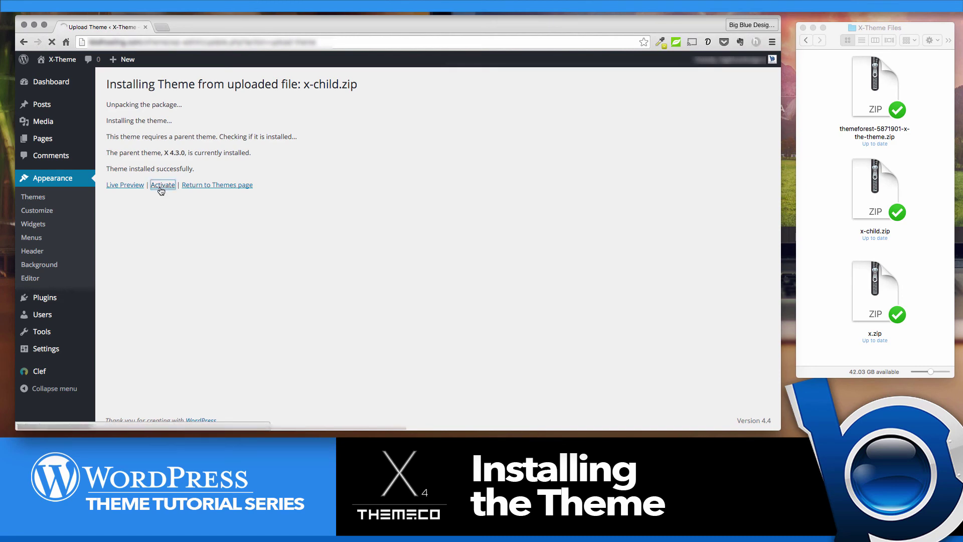